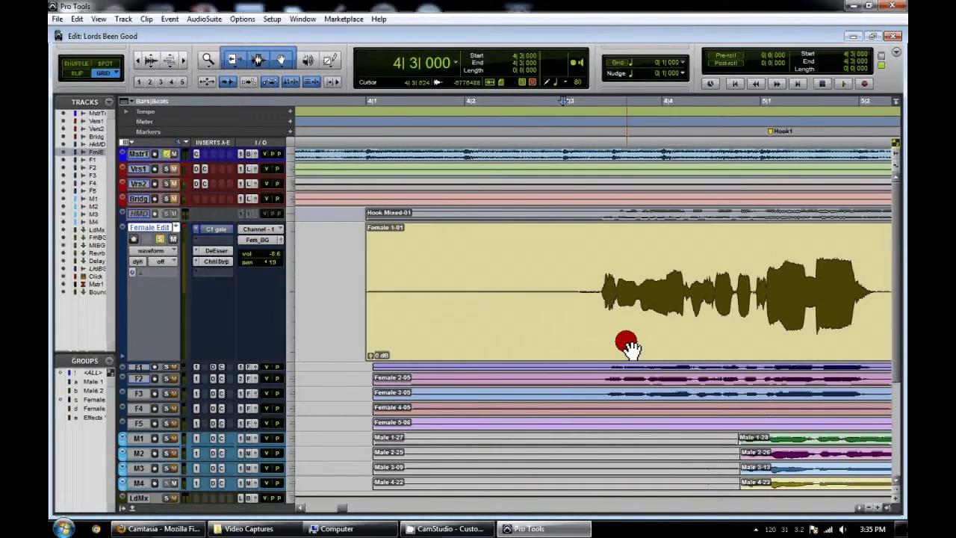
Play the song and stop it to hear the female vocal phrases before bar 7
key(space)
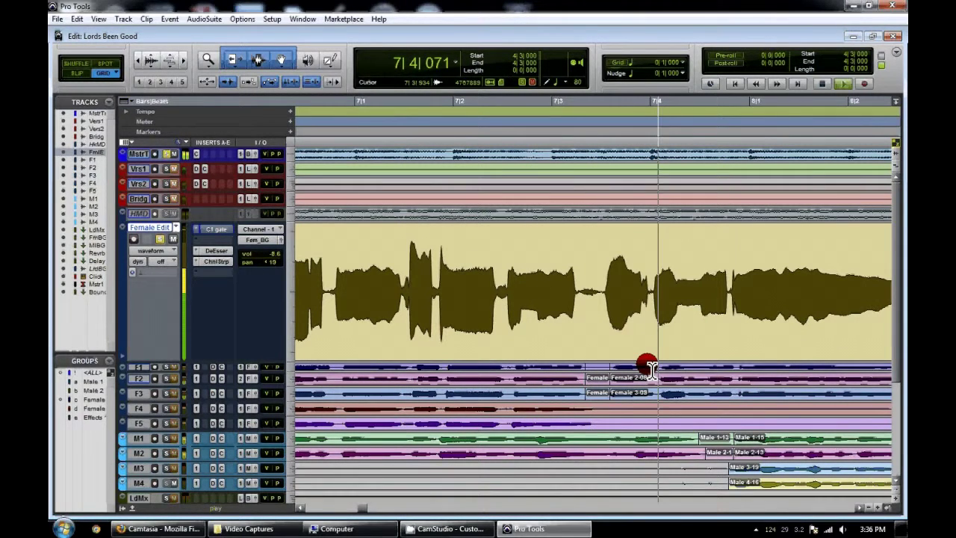
key(space)
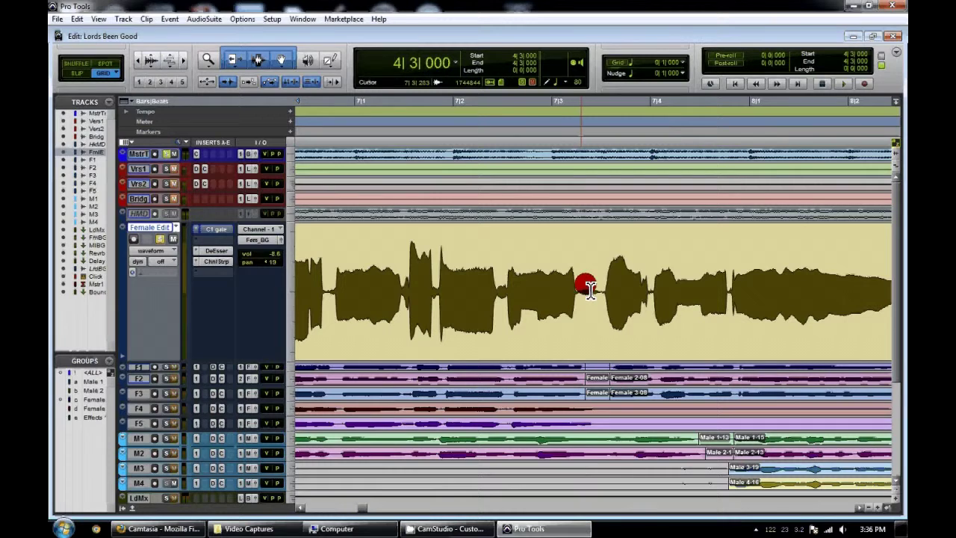
In Slip mode, split the Female Edit vocal clip where the breath near bar 7 begins
click(581, 265)
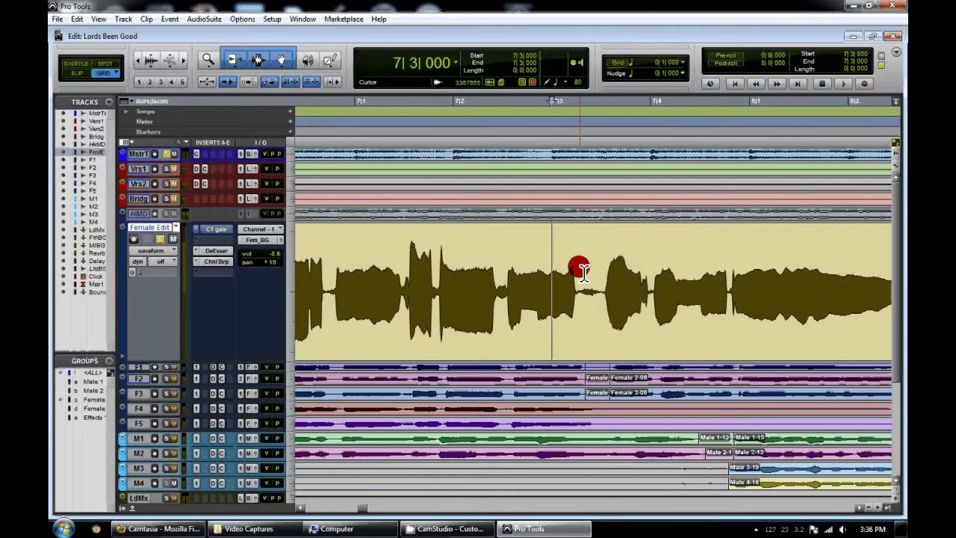
key(F2)
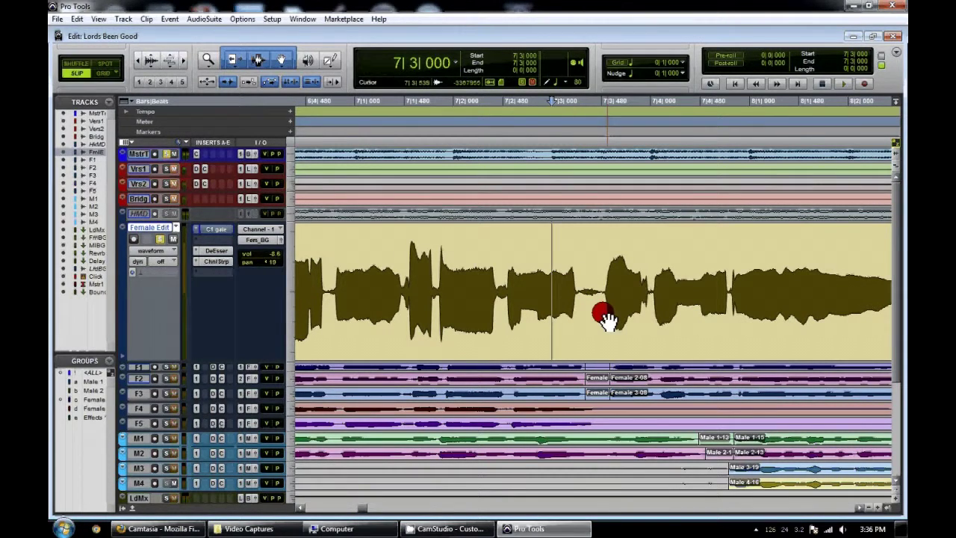
key(ctrl+])
key(ctrl+])
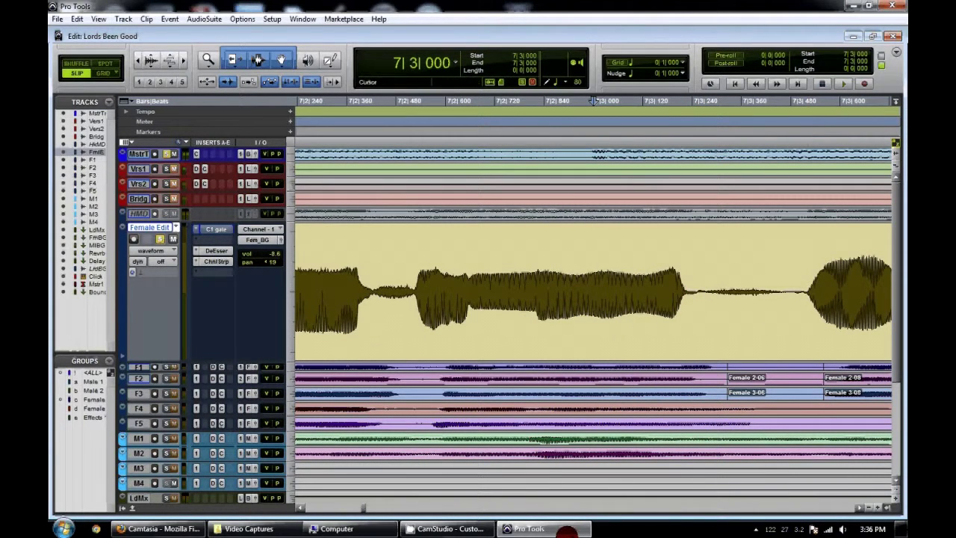
click(856, 509)
key(space)
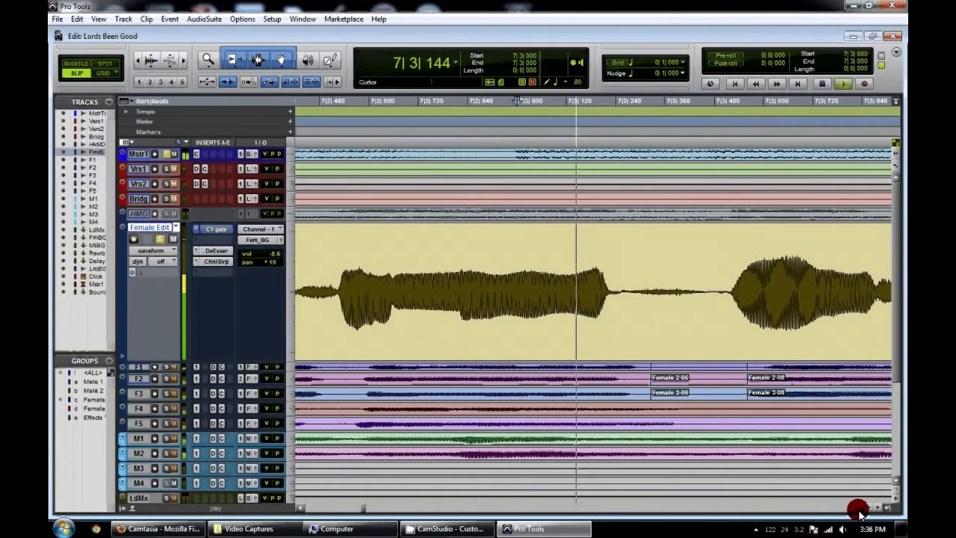
key(space)
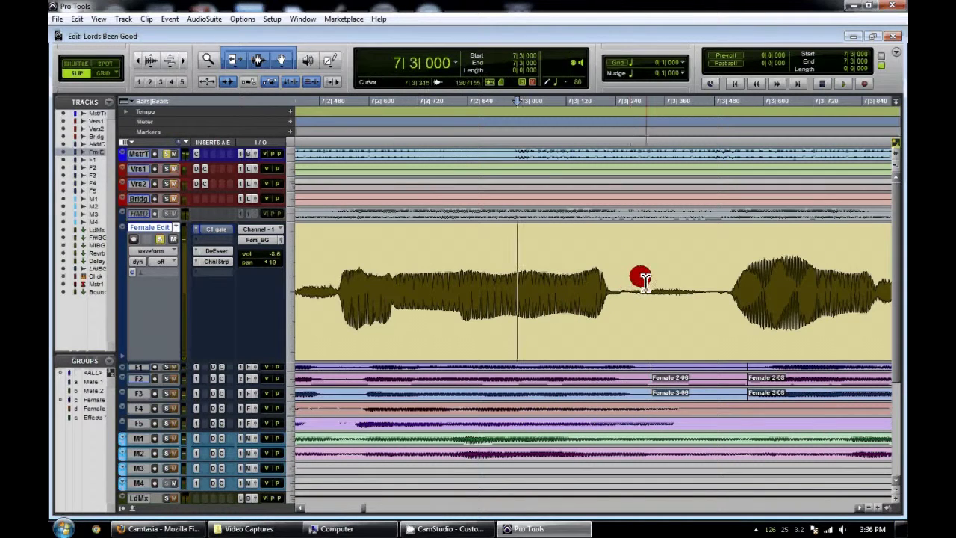
click(622, 279)
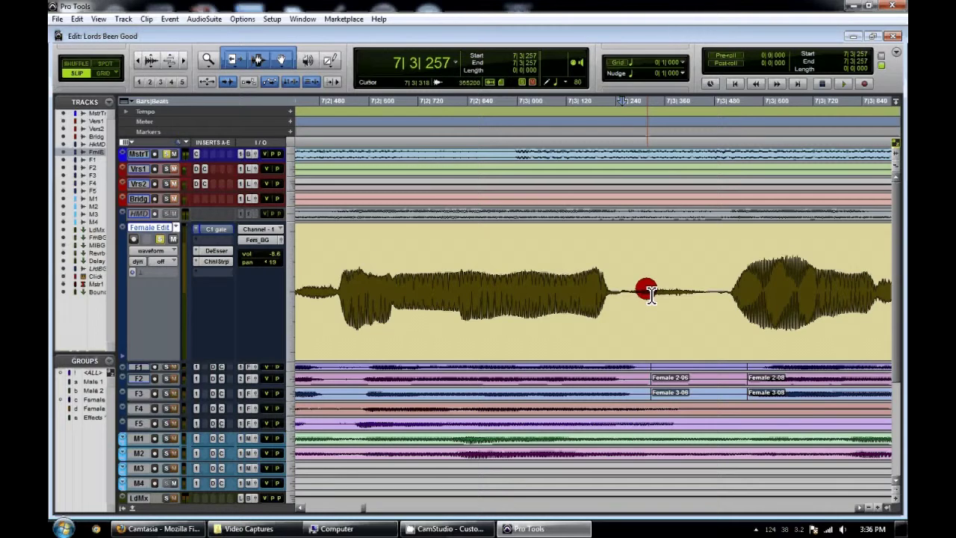
key(ctrl+])
key(ctrl+])
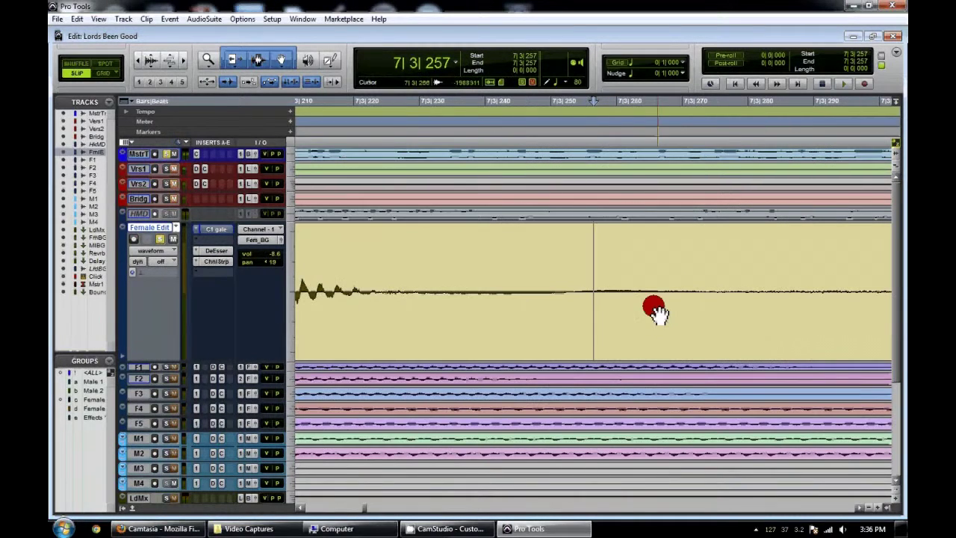
click(572, 273)
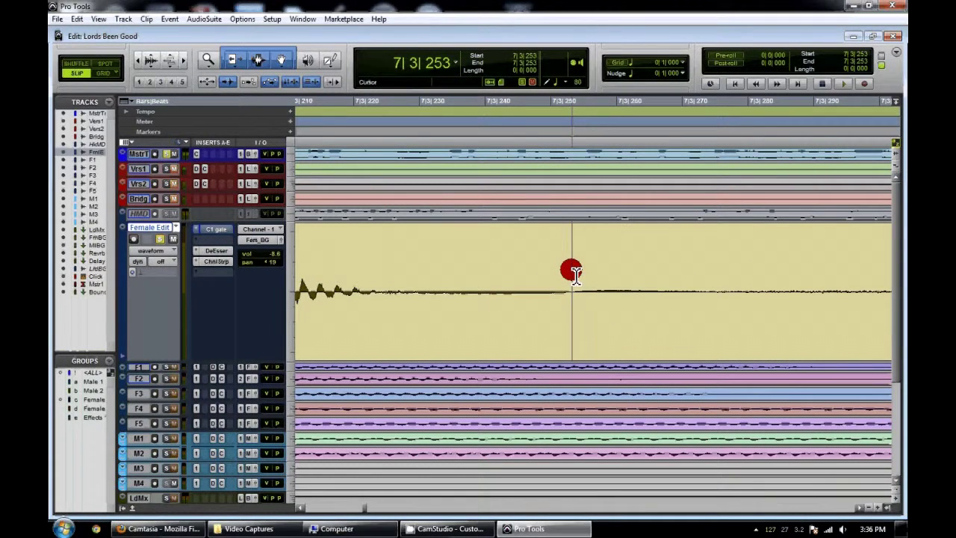
key(ctrl+e)
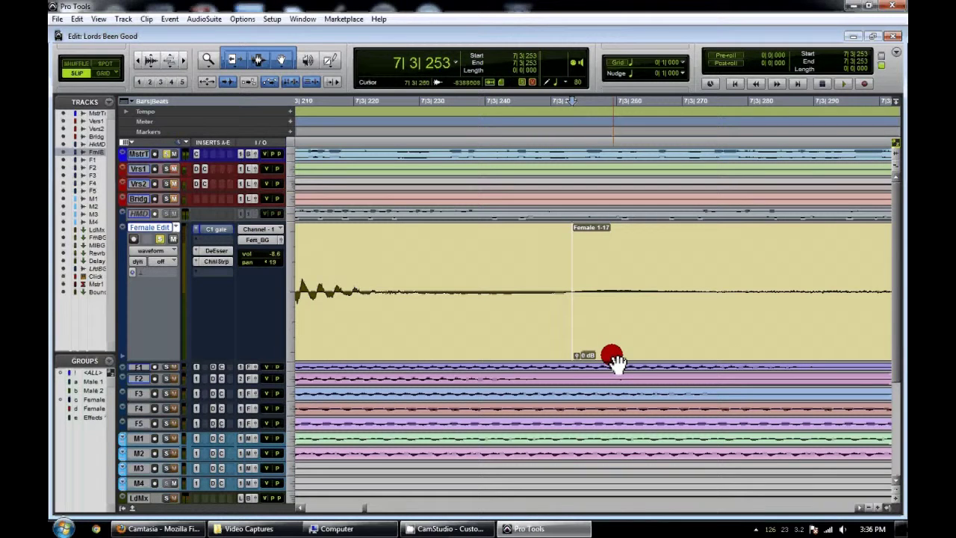
Split the clip again where the breath ends, isolating the breath as its own clip
key(ctrl+[)
key(ctrl+[)
key(ctrl+[)
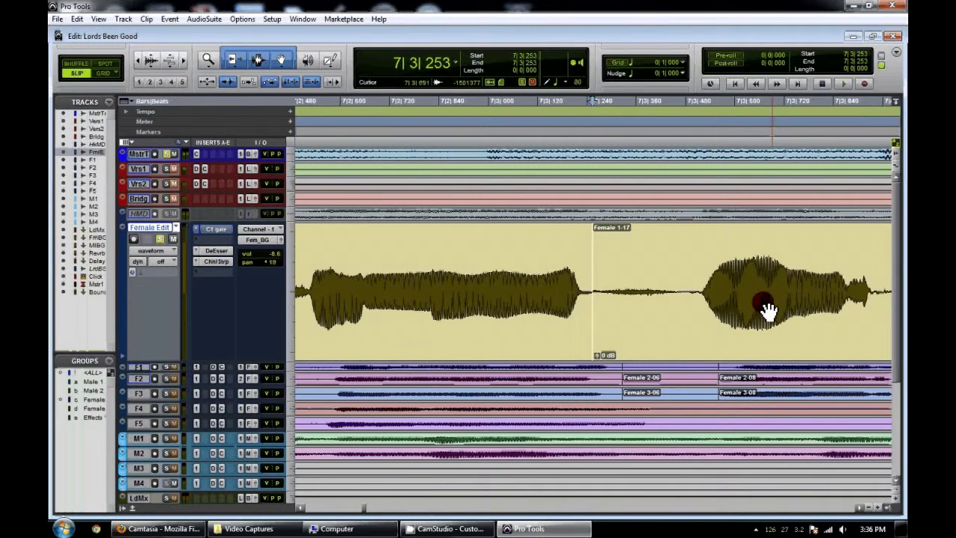
click(687, 277)
scroll(735, 331, right, 3)
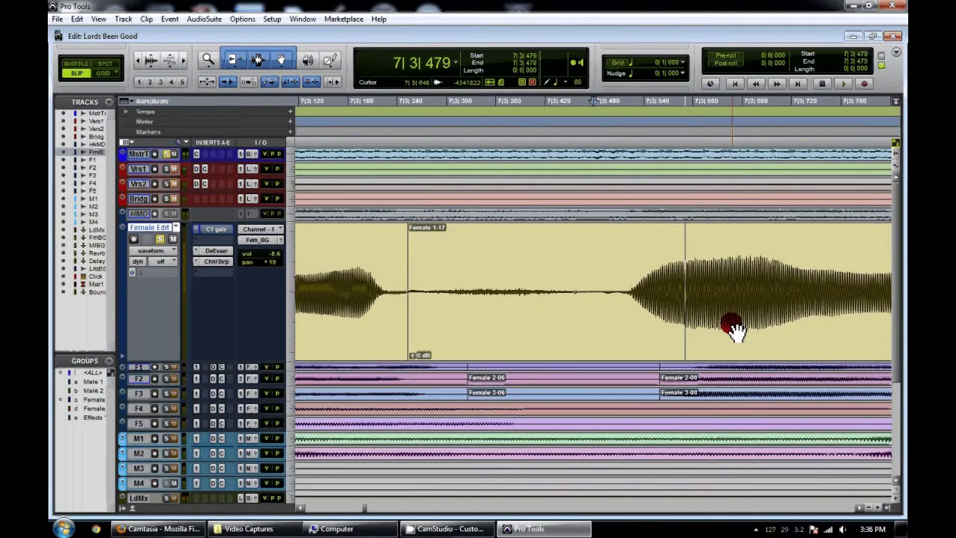
key(ctrl+])
key(ctrl+])
click(617, 272)
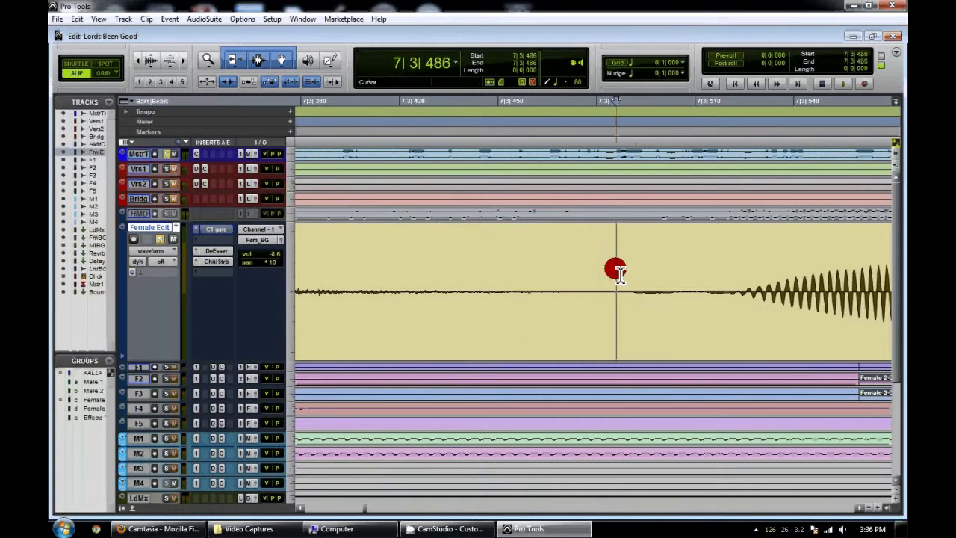
click(628, 271)
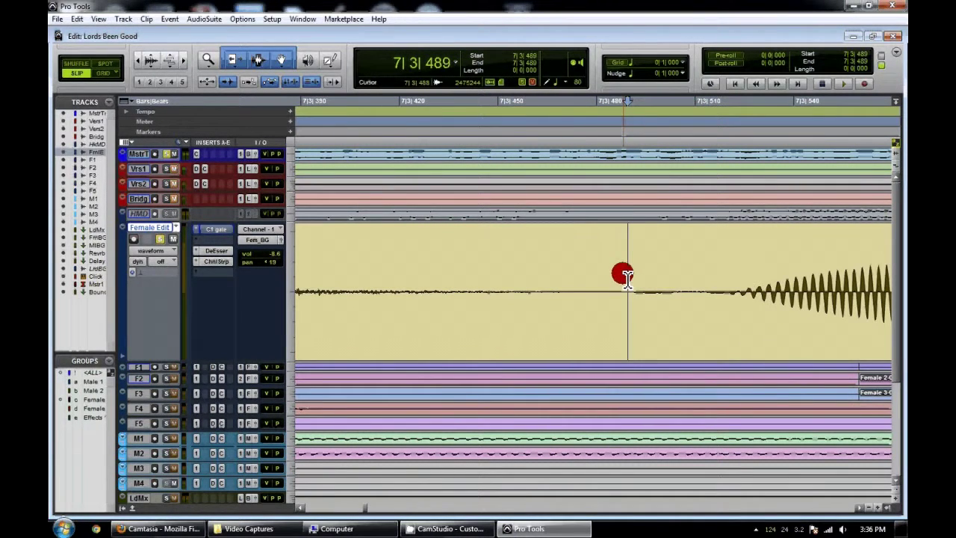
key(ctrl+e)
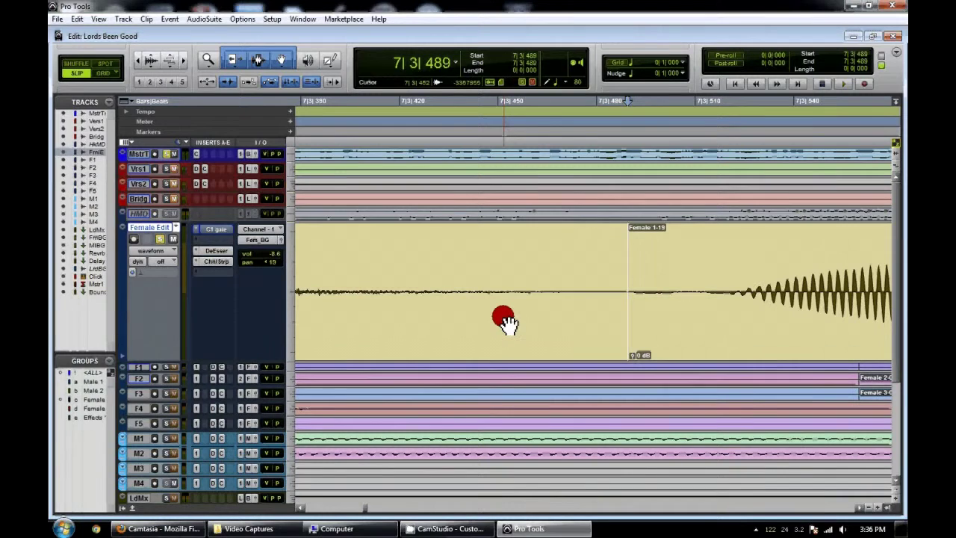
key(ctrl+bracketleft)
key(ctrl+bracketleft)
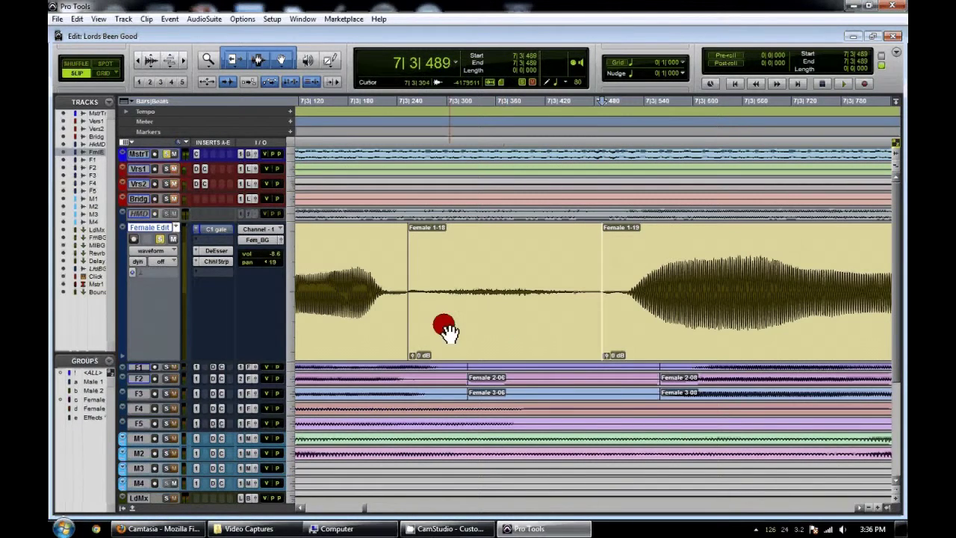
key(ctrl+bracketleft)
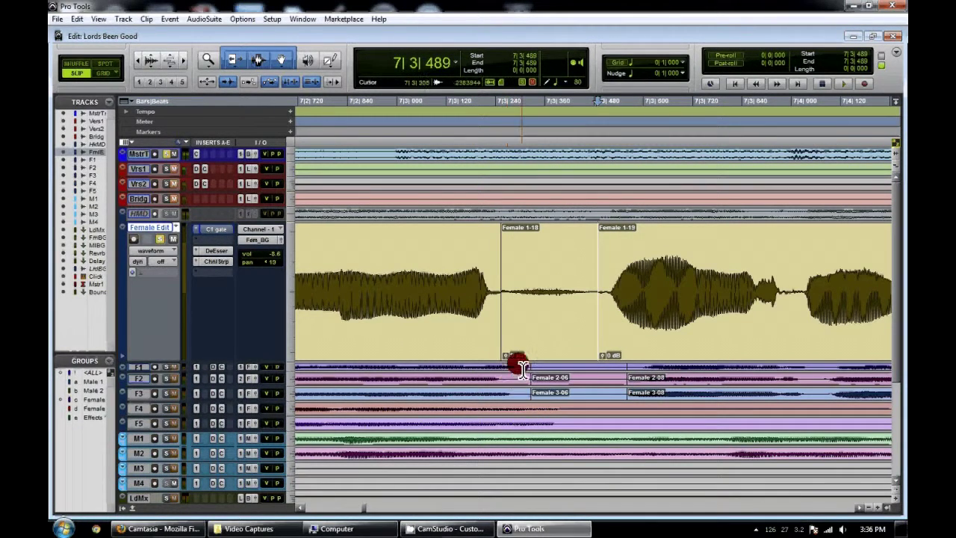
Lower the isolated breath clip's gain on the Female Edit track to -12.8 dB
mouse_move(506, 357)
mouse_down()
mouse_move(505, 389)
mouse_move(497, 331)
mouse_up()
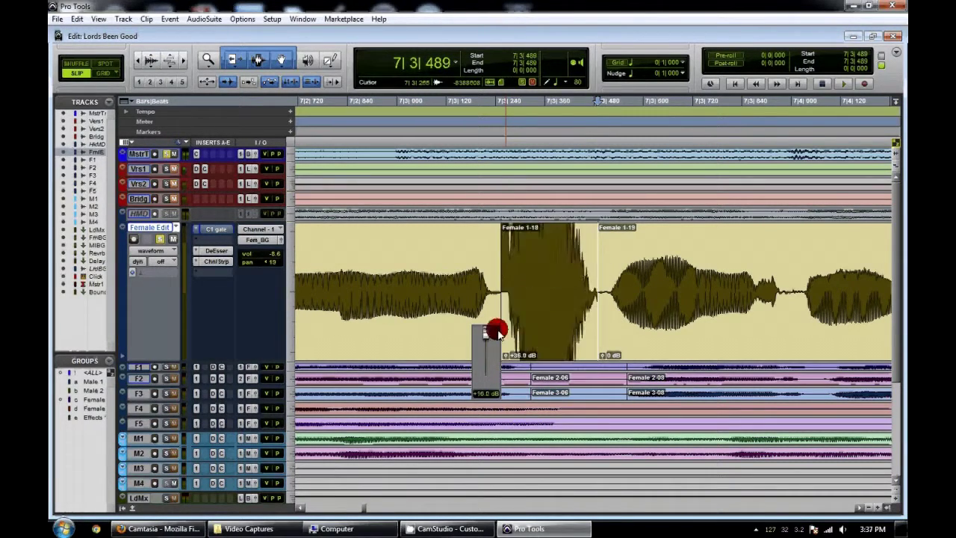
mouse_move(497, 332)
mouse_down()
mouse_move(489, 430)
mouse_move(490, 420)
mouse_up()
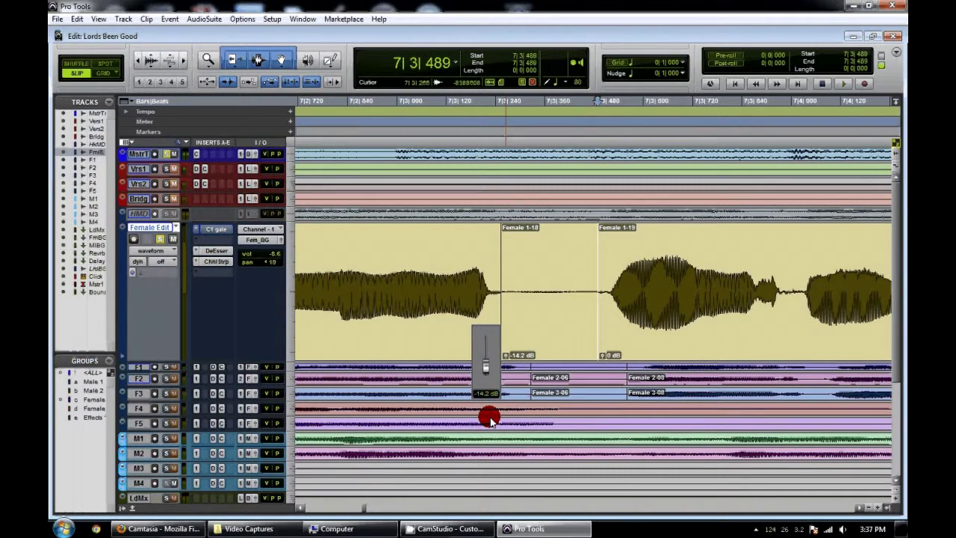
drag(489, 421, 490, 417)
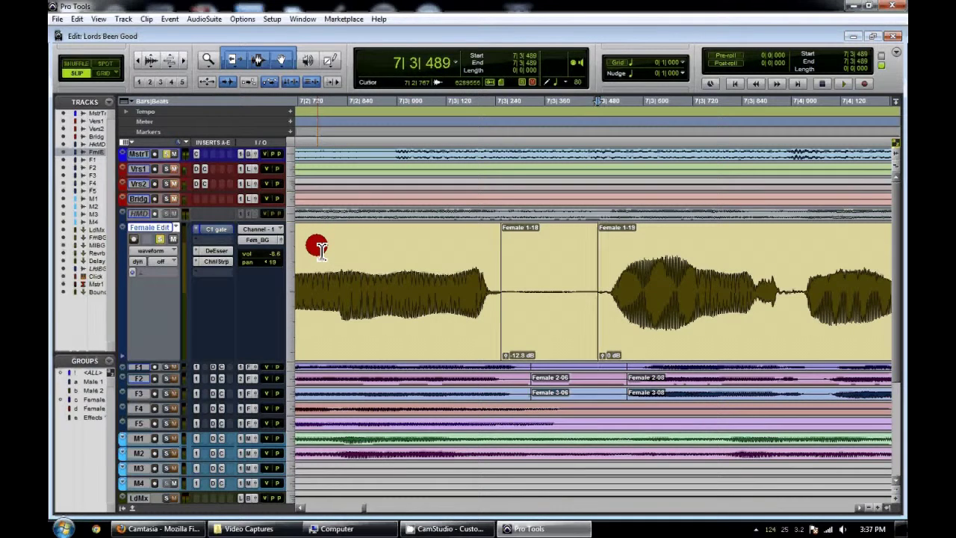
Audition the vocal around the breath, then bring bar 7 back into view
key(ctrl+bracketleft)
key(ctrl+bracketleft)
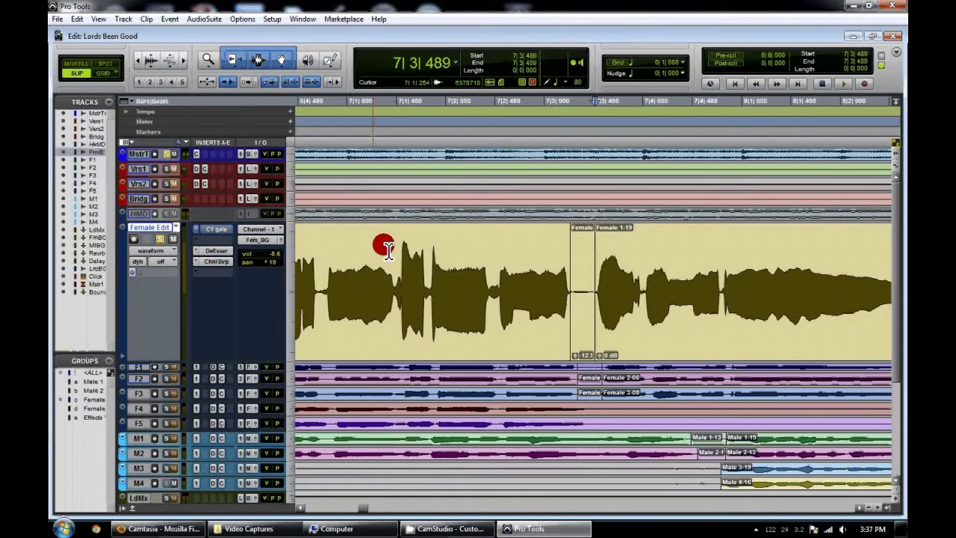
click(507, 254)
key(space)
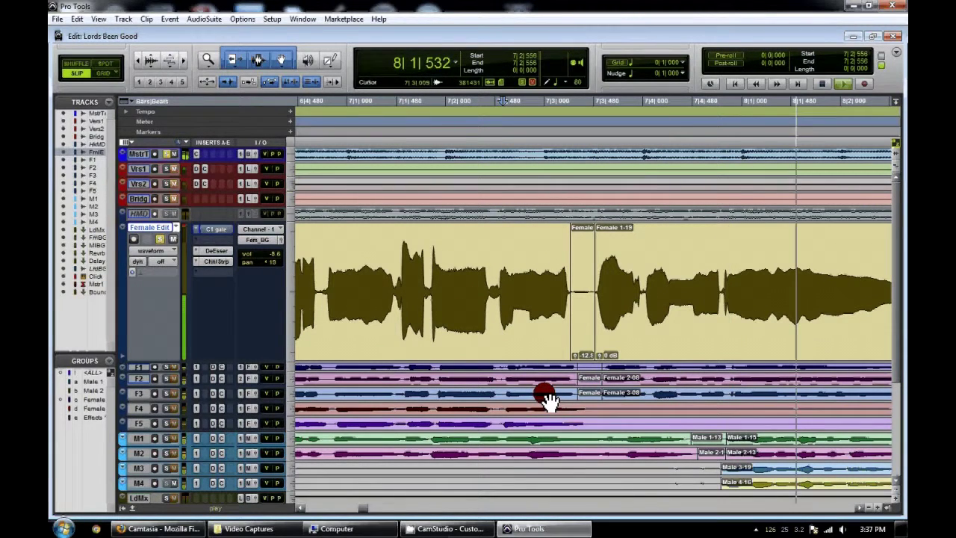
key(space)
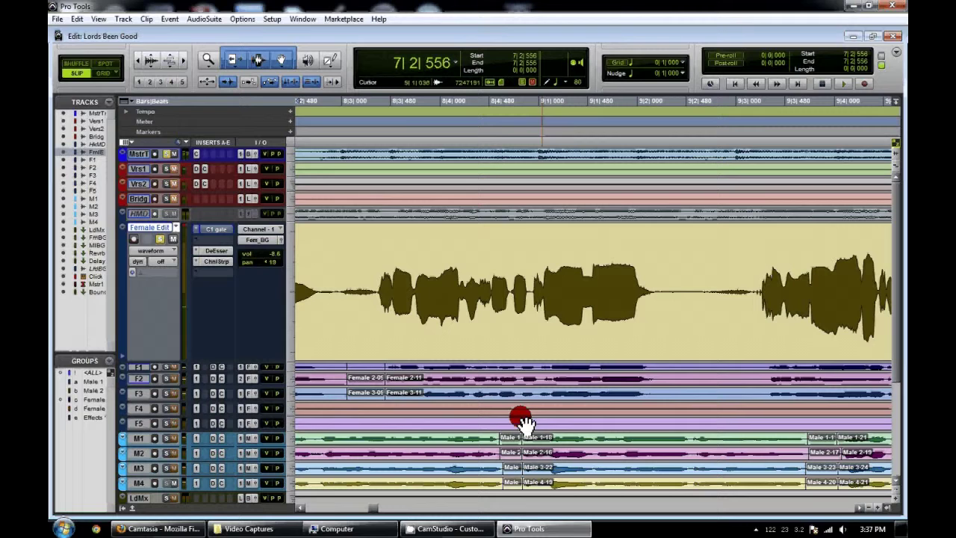
click(301, 508)
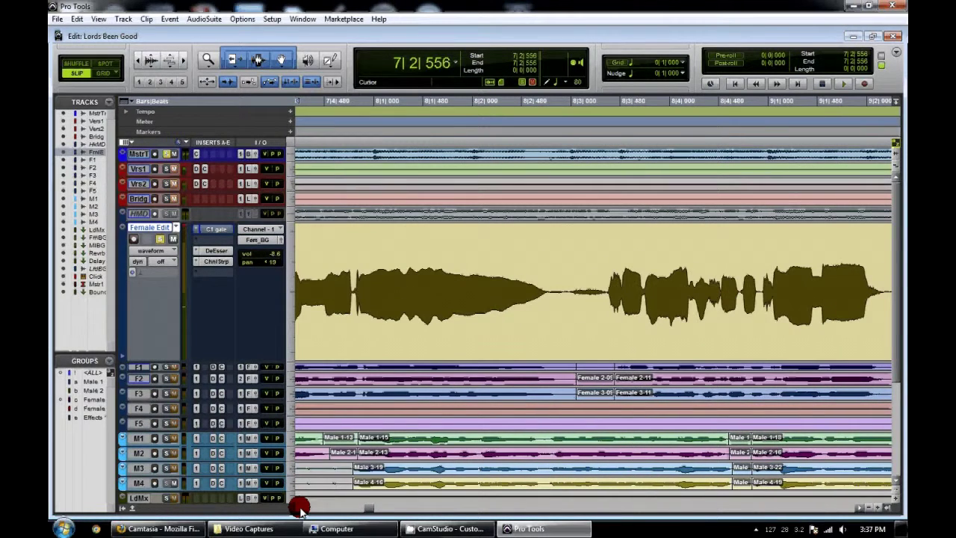
click(300, 507)
click(299, 508)
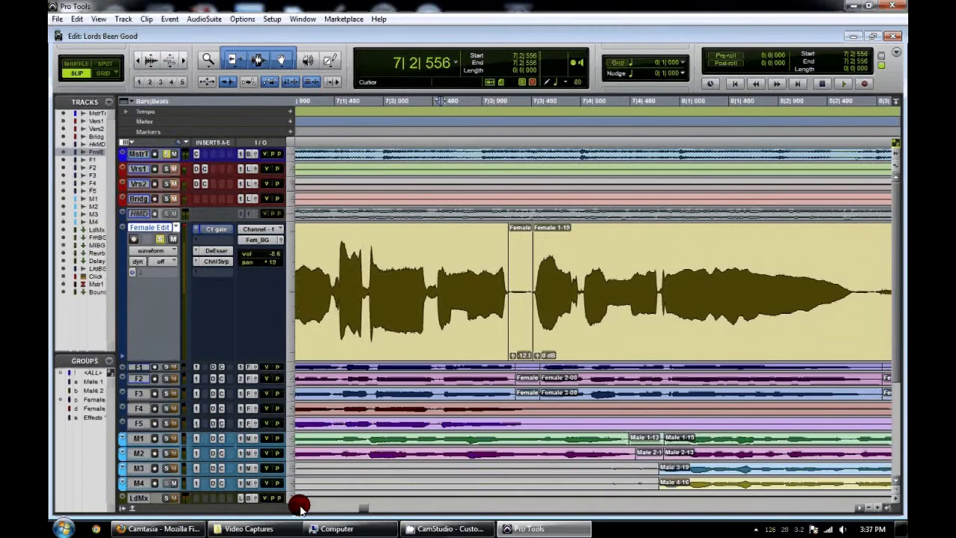
click(438, 250)
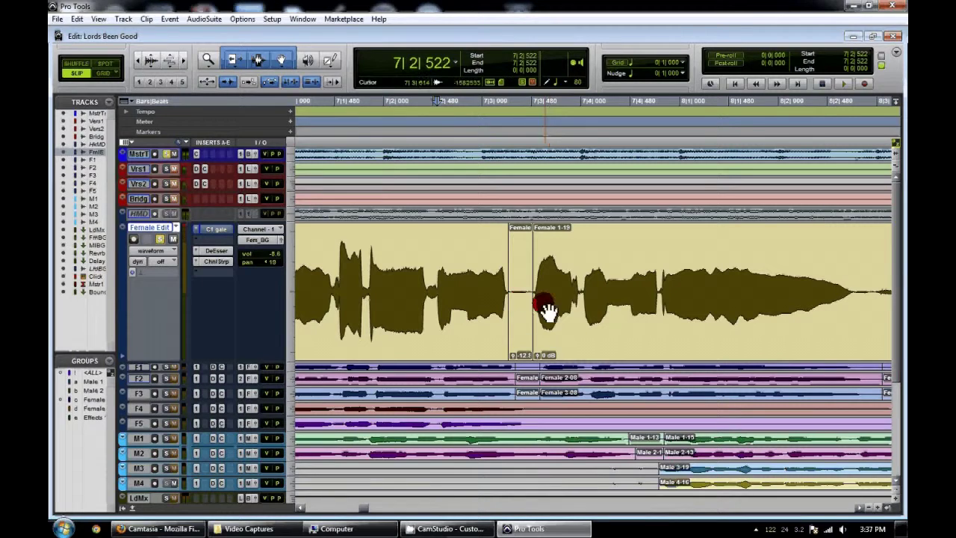
Lower the breath clip's gain to -14.2 dB and play back the quieter breath
click(519, 356)
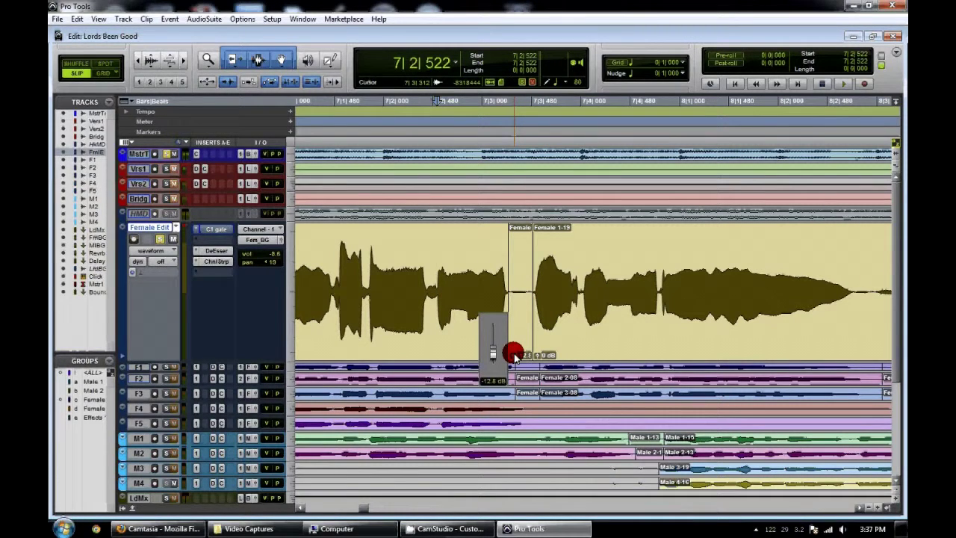
drag(514, 357, 514, 358)
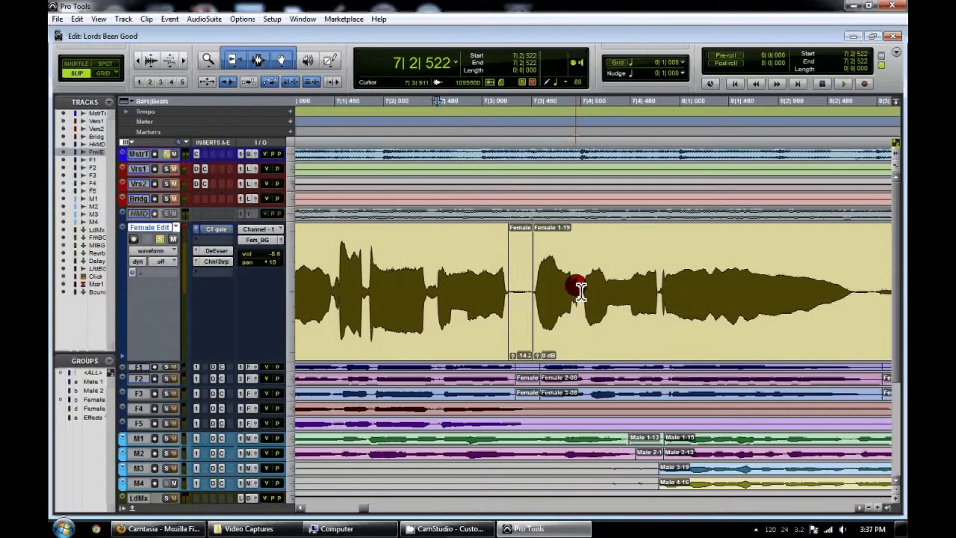
key(space)
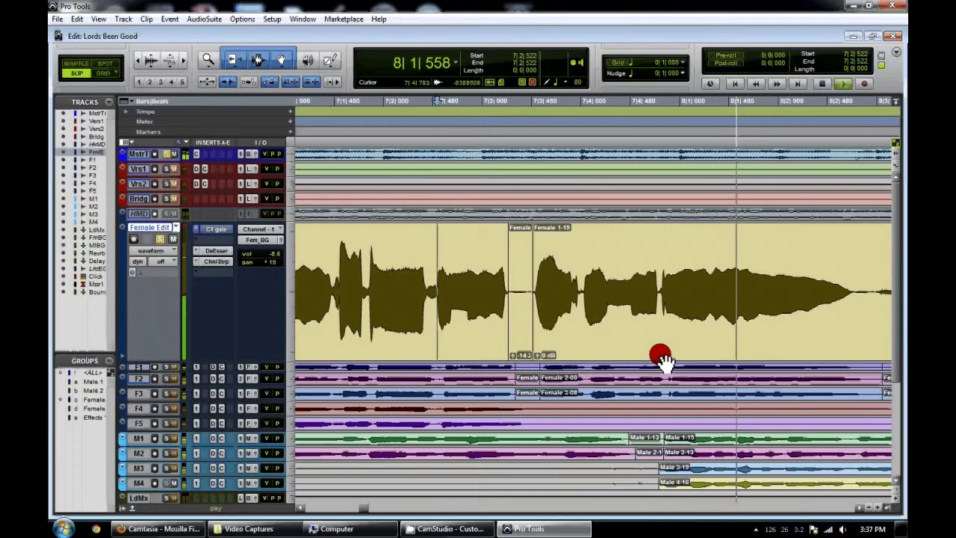
key(space)
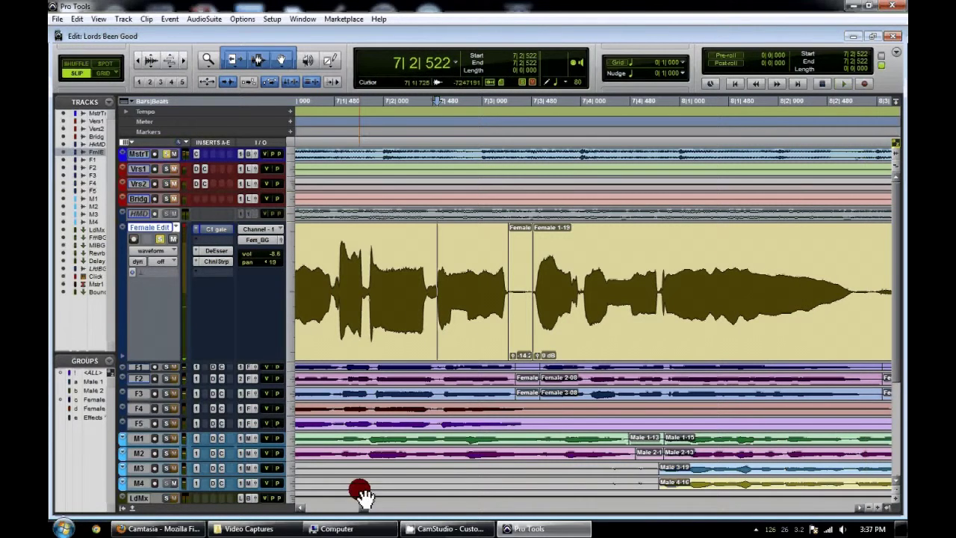
scroll(373, 477, down, 1)
scroll(365, 508, left, 3)
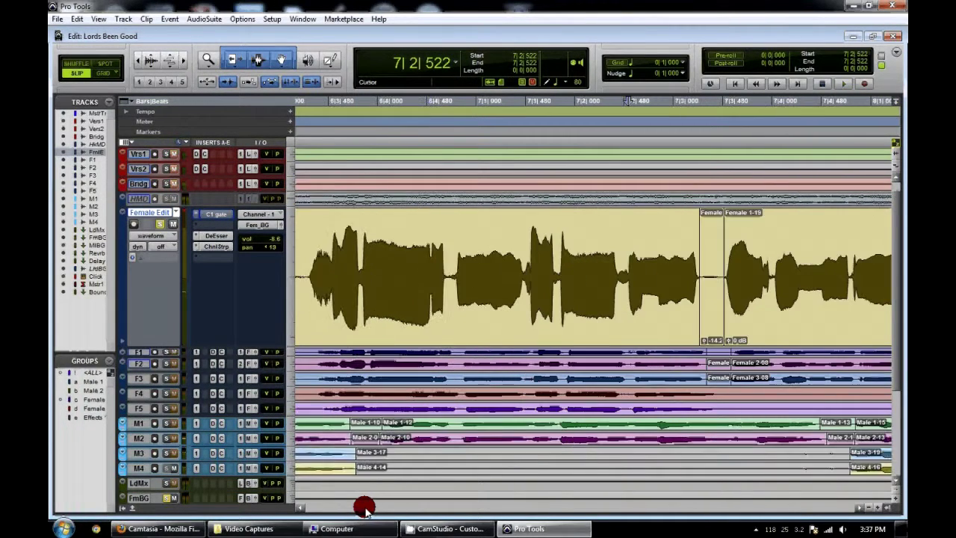
scroll(365, 507, left, 1)
click(375, 242)
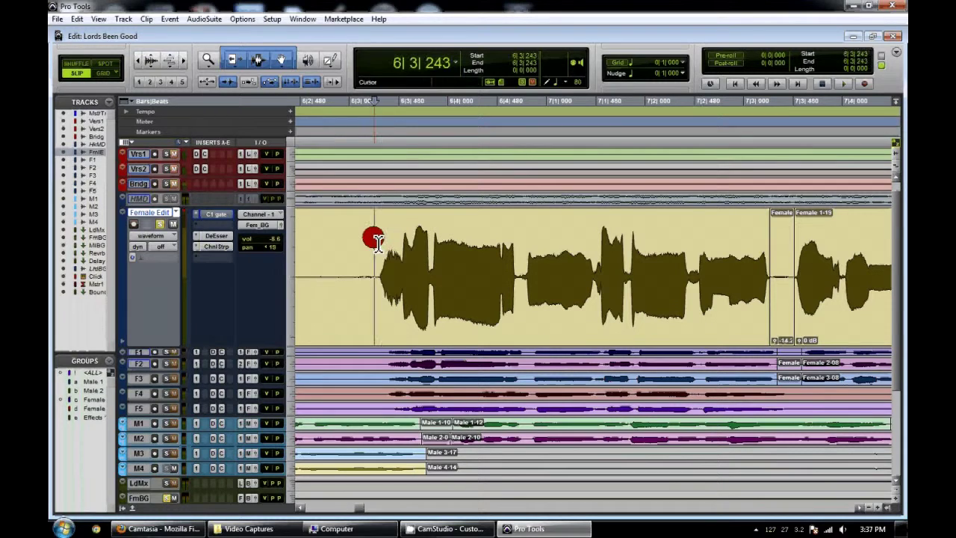
click(602, 218)
click(517, 388)
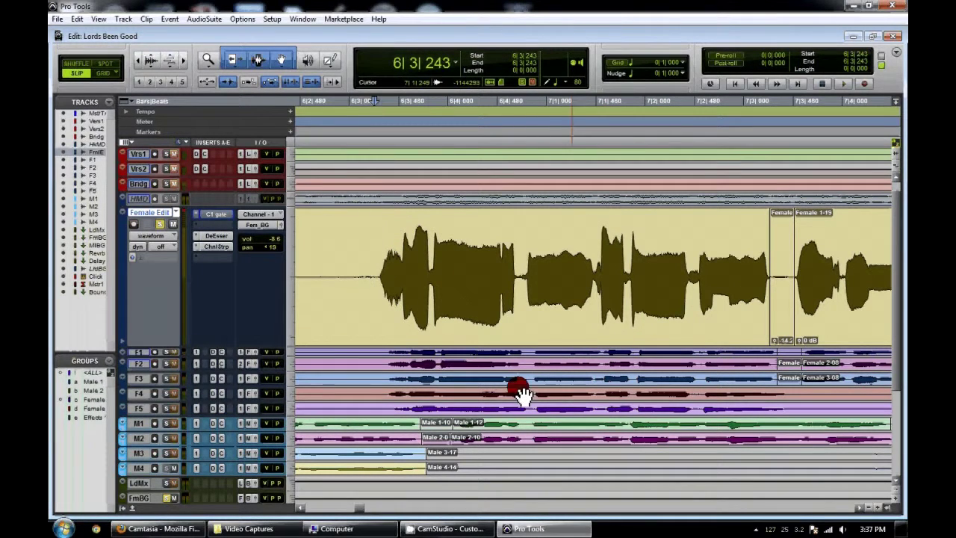
click(427, 225)
click(489, 446)
click(743, 309)
click(634, 474)
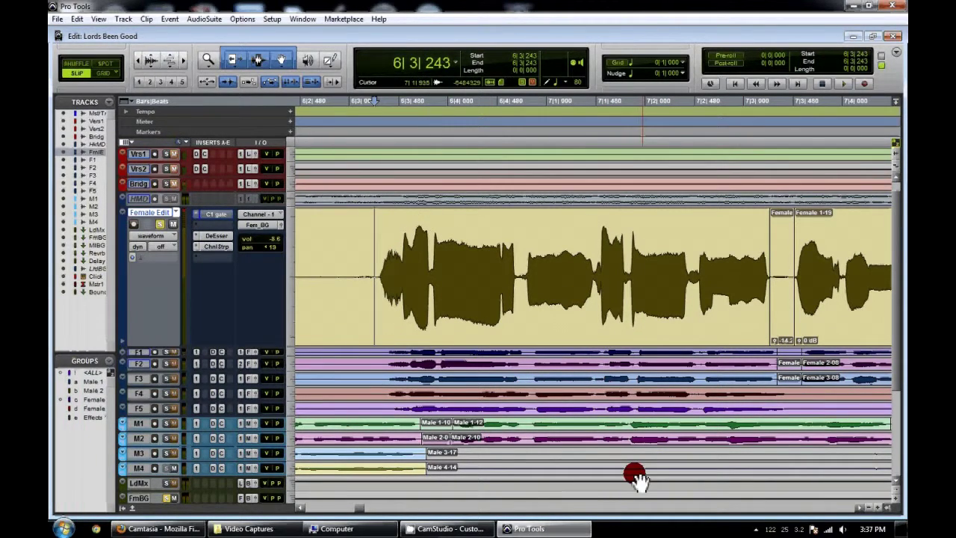
click(452, 407)
click(436, 353)
click(230, 233)
click(179, 237)
click(71, 412)
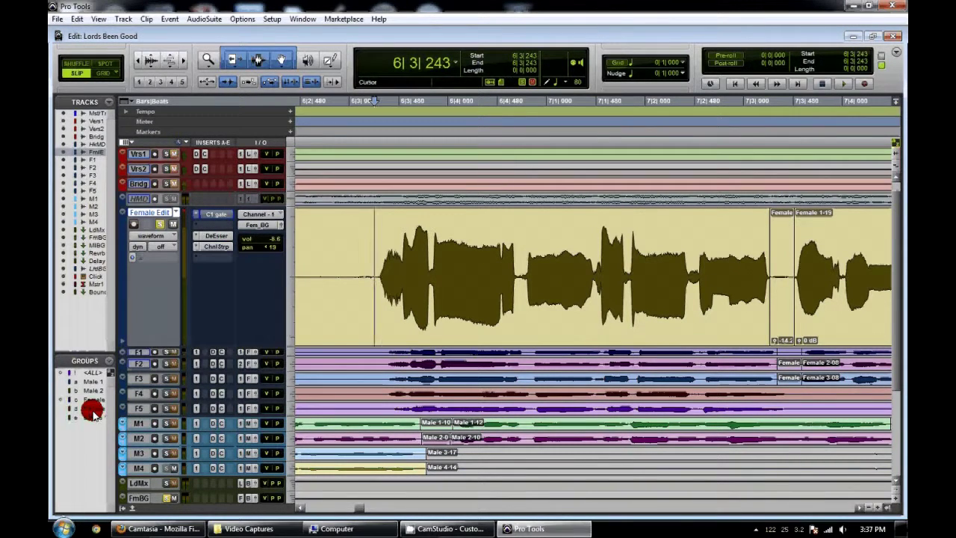
click(160, 198)
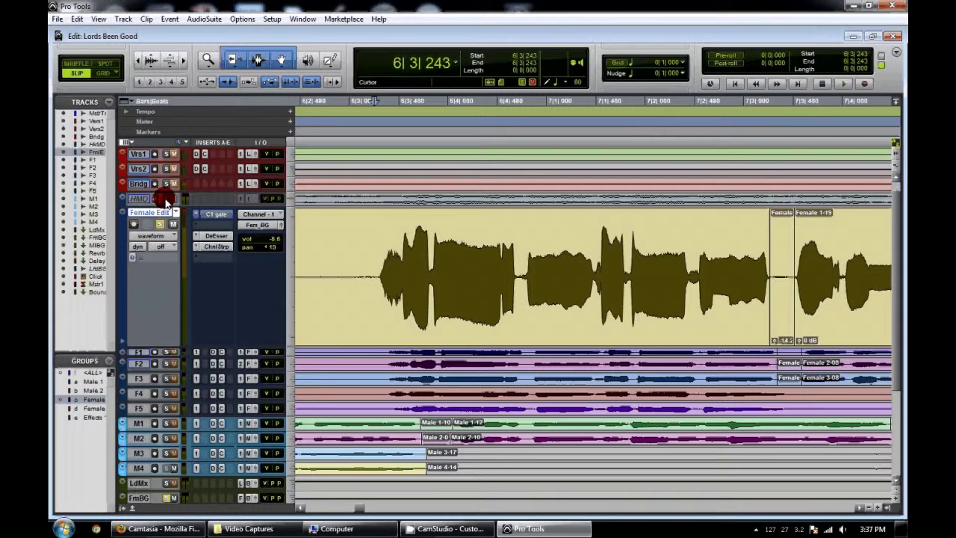
click(161, 227)
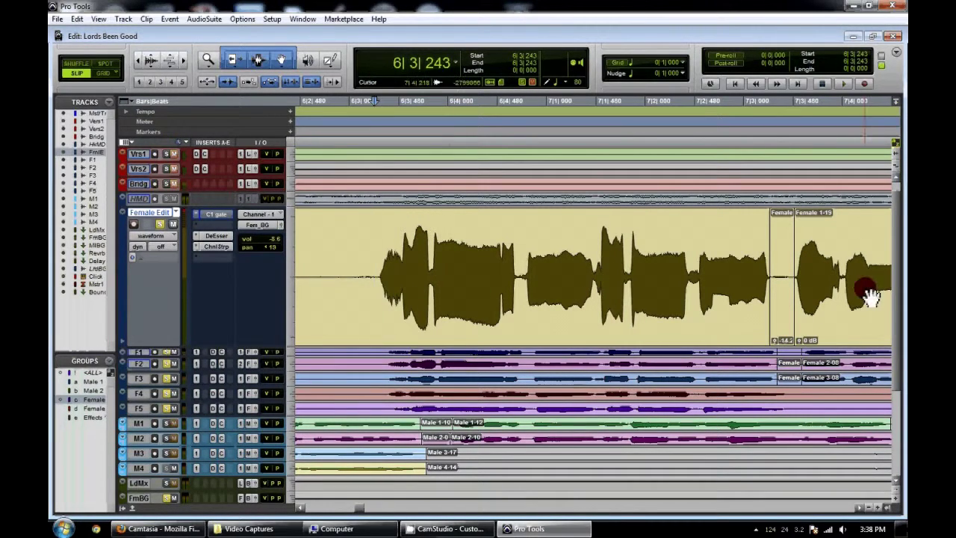
scroll(891, 340, up, 1)
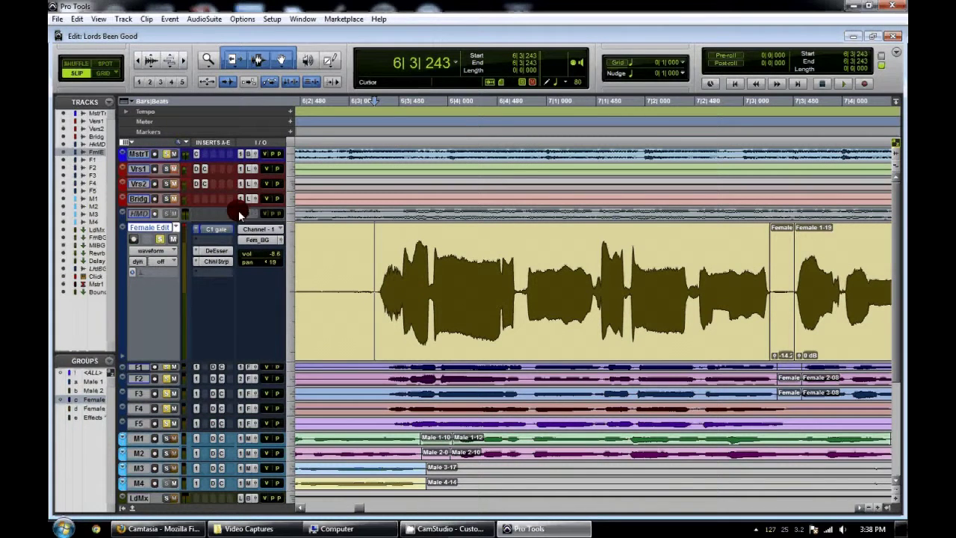
click(142, 154)
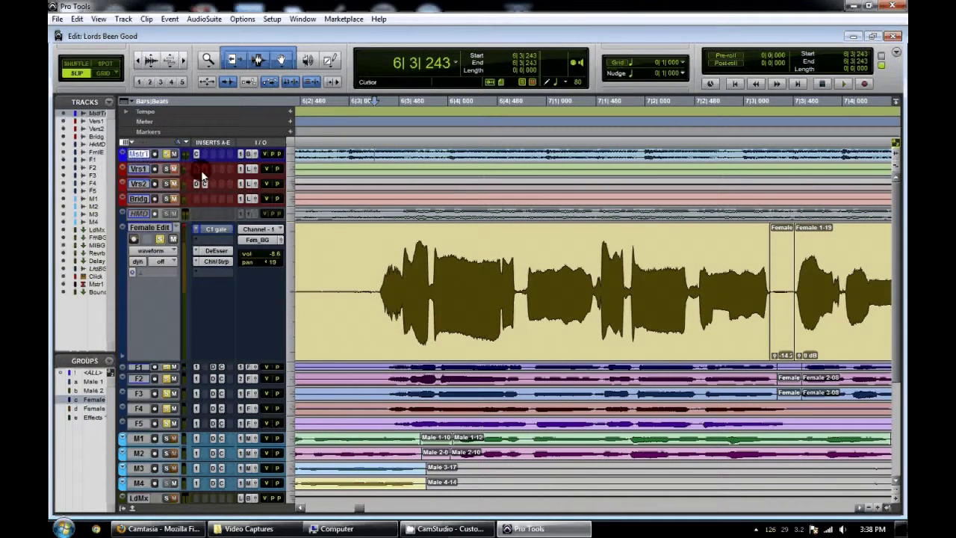